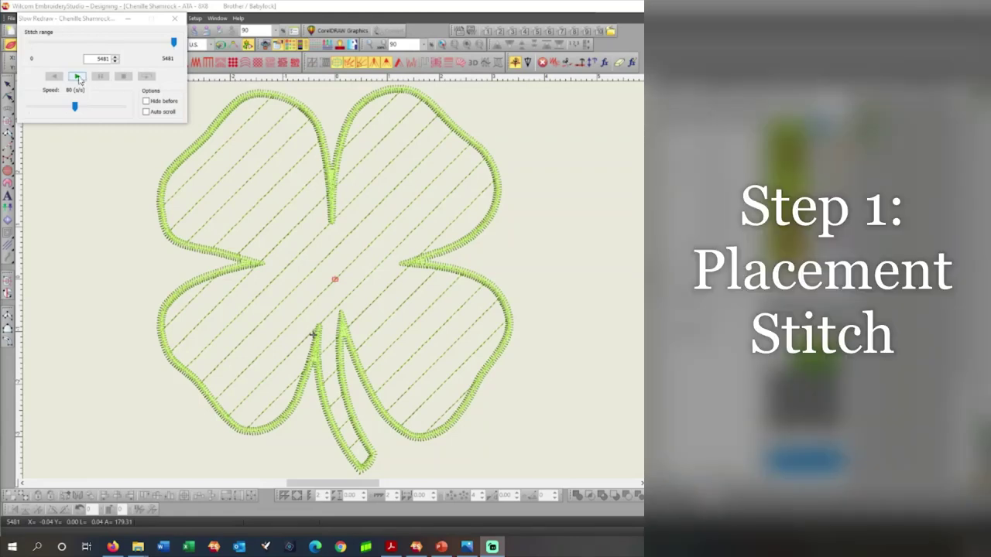
# Replay the chenille shamrock design from stitch 0 in Slow Redraw.
pyautogui.click(77, 77)
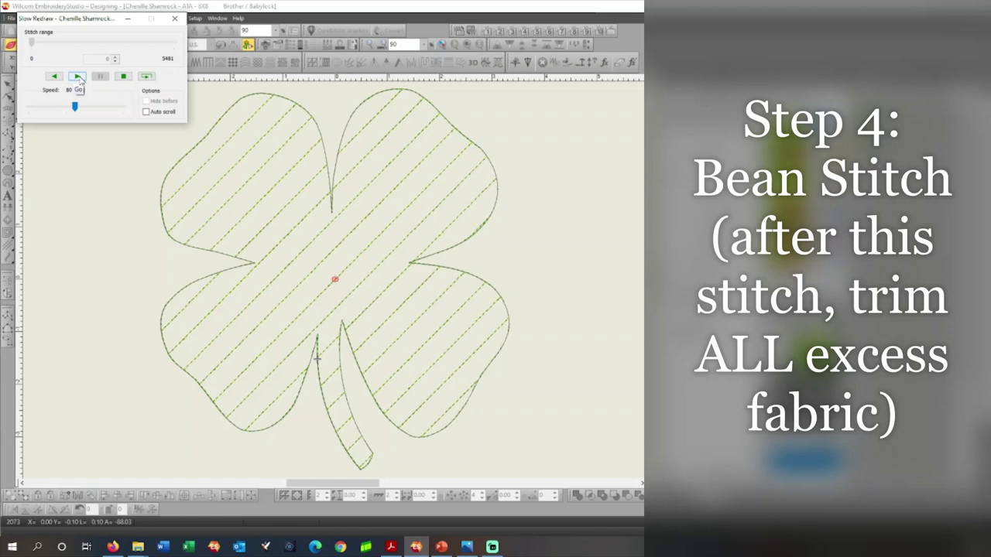
# Resume the Slow Redraw replay to show the bean-stitch outline around the shamrock.
pyautogui.click(78, 76)
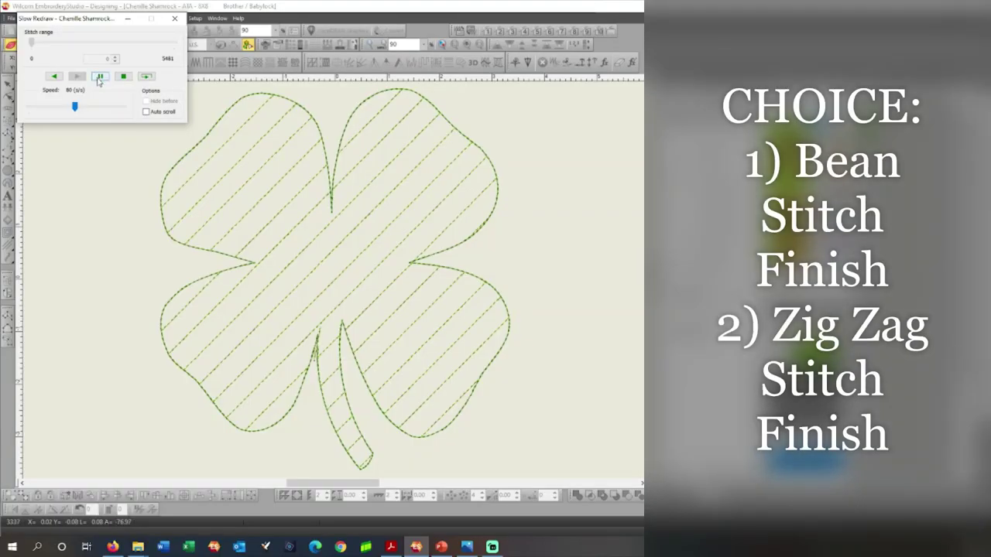
# Pause and resume the replay at 344 stitches per second to finish the zig-zag border.
pyautogui.click(99, 77)
pyautogui.click(76, 76)
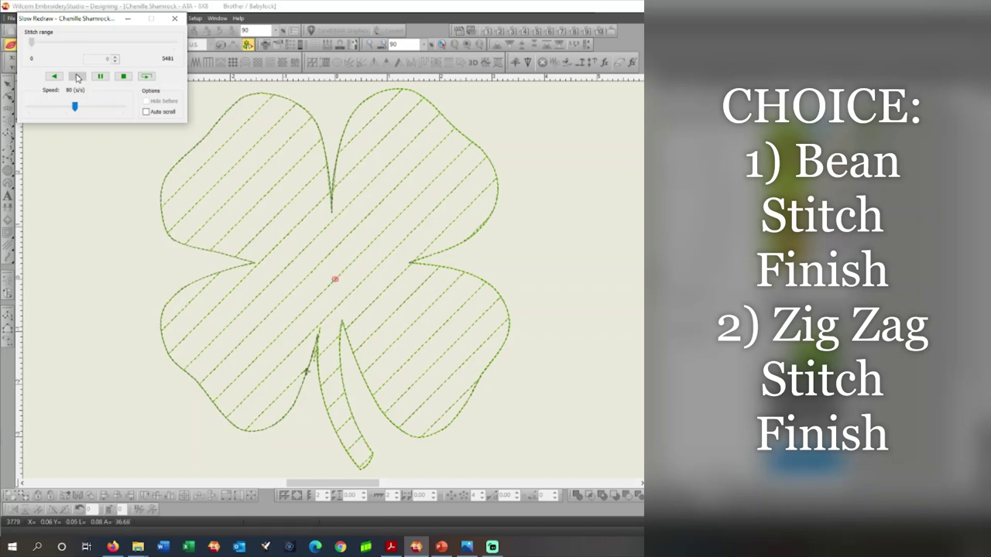
pyautogui.moveTo(74, 106); pyautogui.dragTo(90, 108)
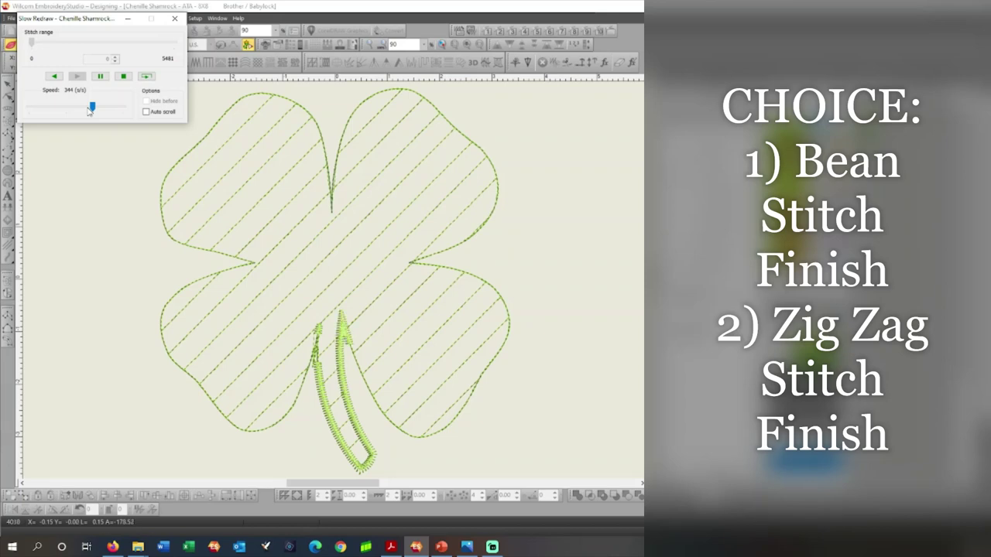